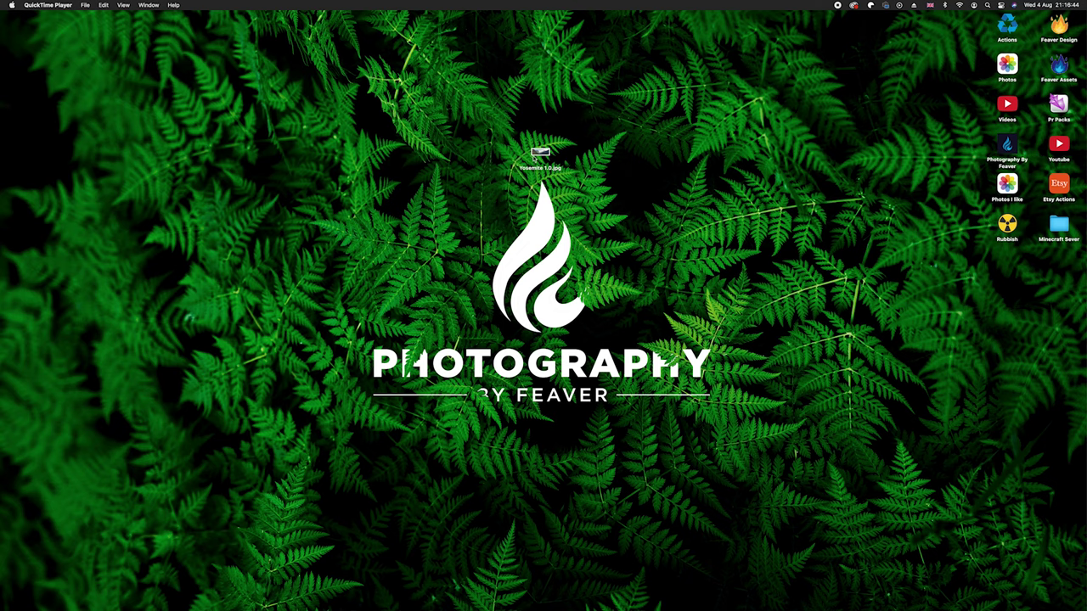
- Open Yosemite 1.0.jpg from the desktop in Photoshop
click(538, 155)
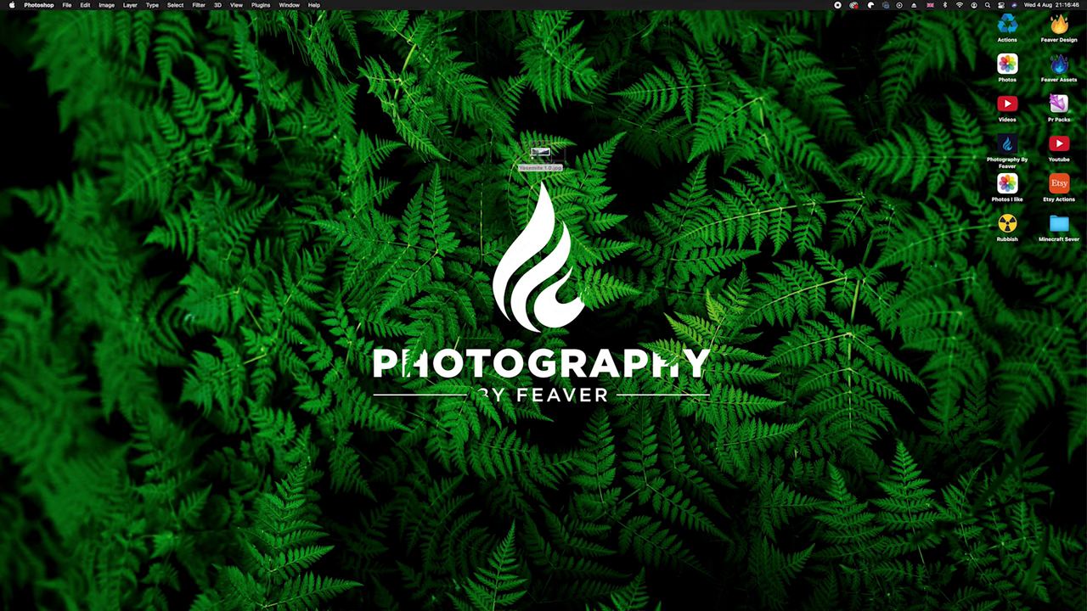
double_click(539, 154)
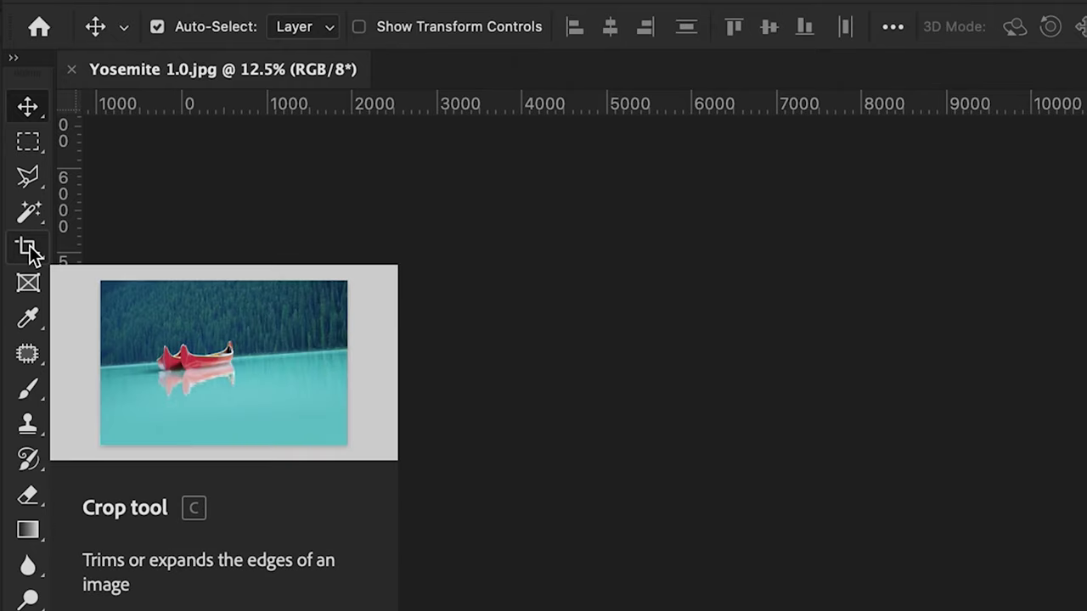
- Use the Slice Tool to draw one slice over the entire Yosemite panorama
click(30, 248)
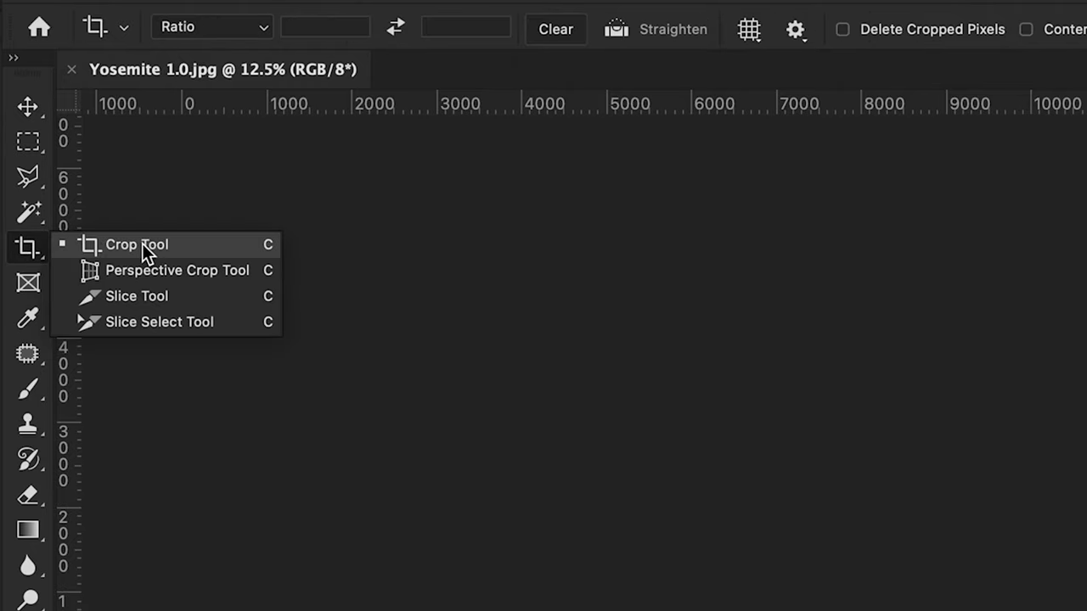
click(156, 298)
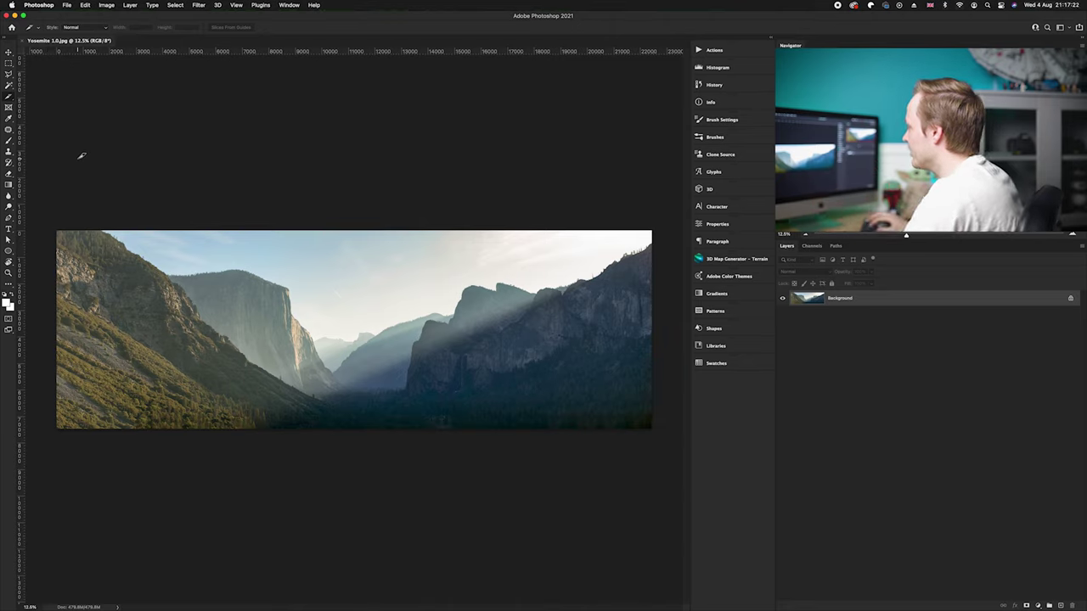
drag(59, 209, 667, 440)
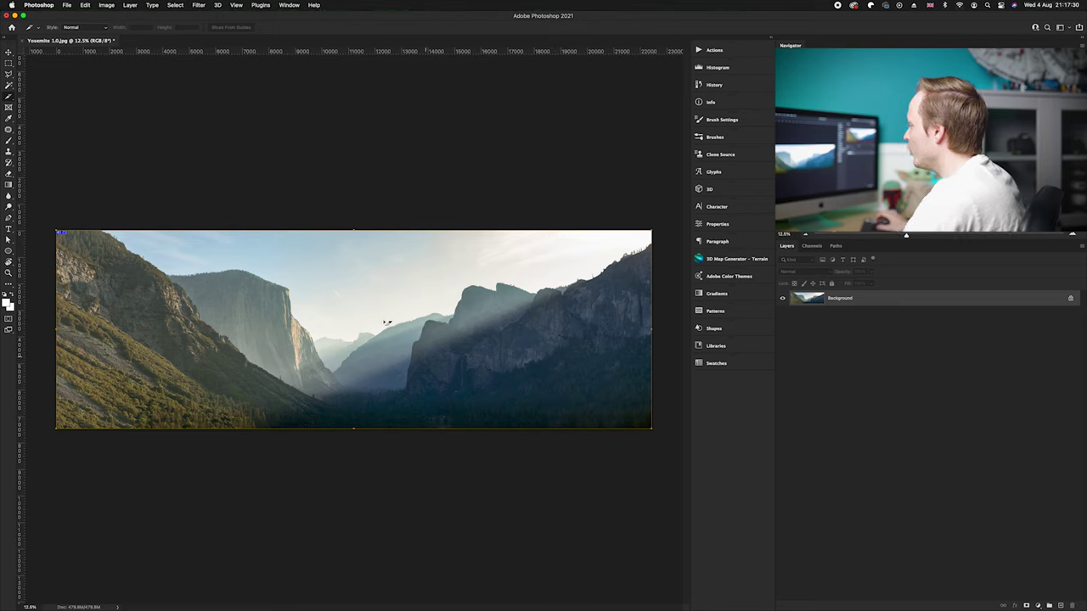
right_click(351, 306)
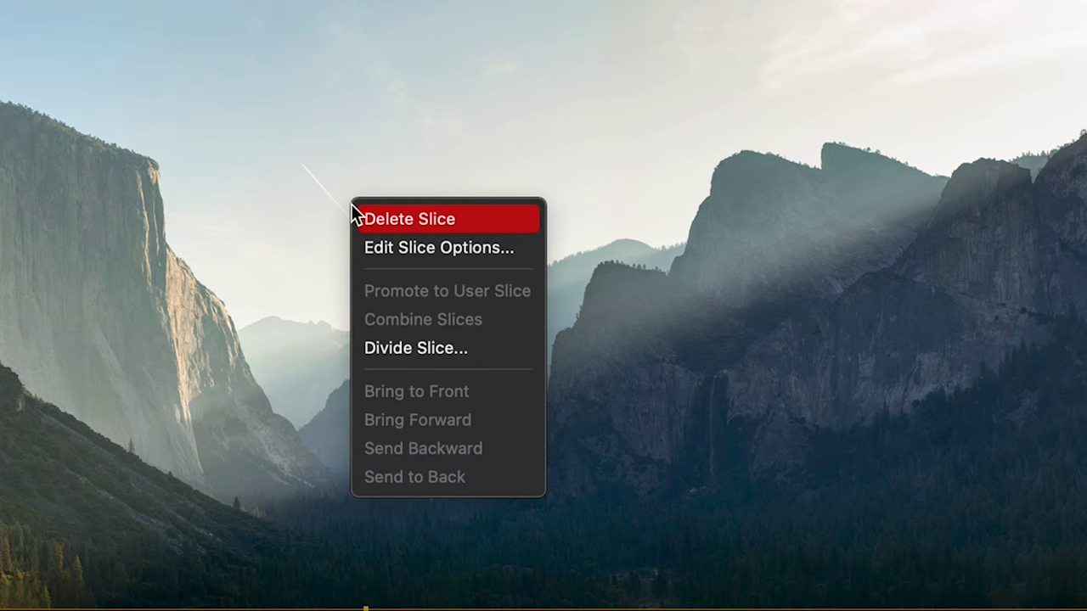
- In Divide Slice, divide vertically into 3 evenly spaced slices across
click(408, 350)
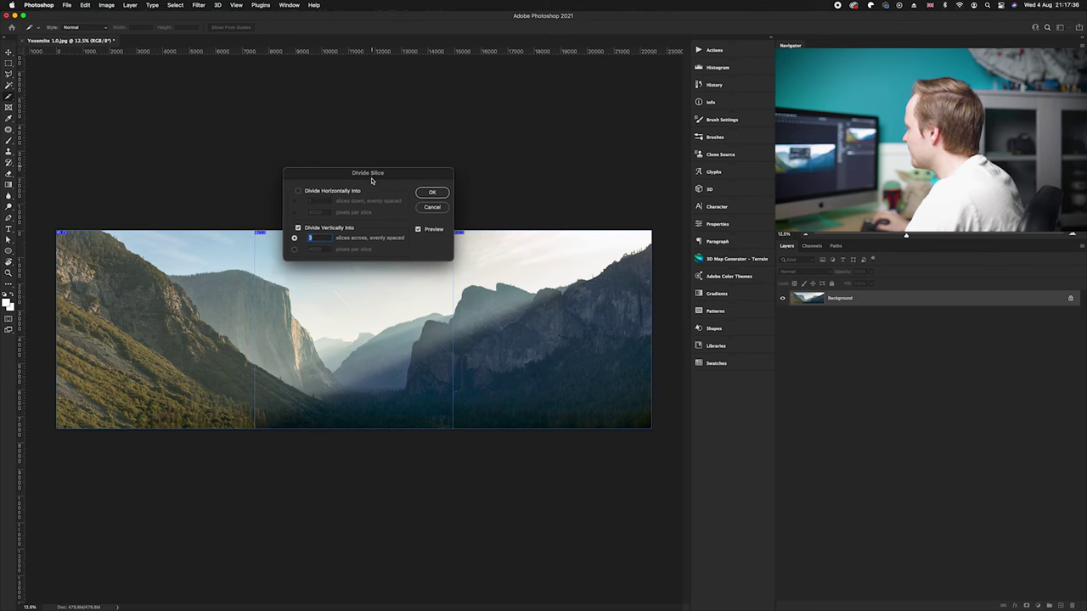
drag(371, 180, 360, 277)
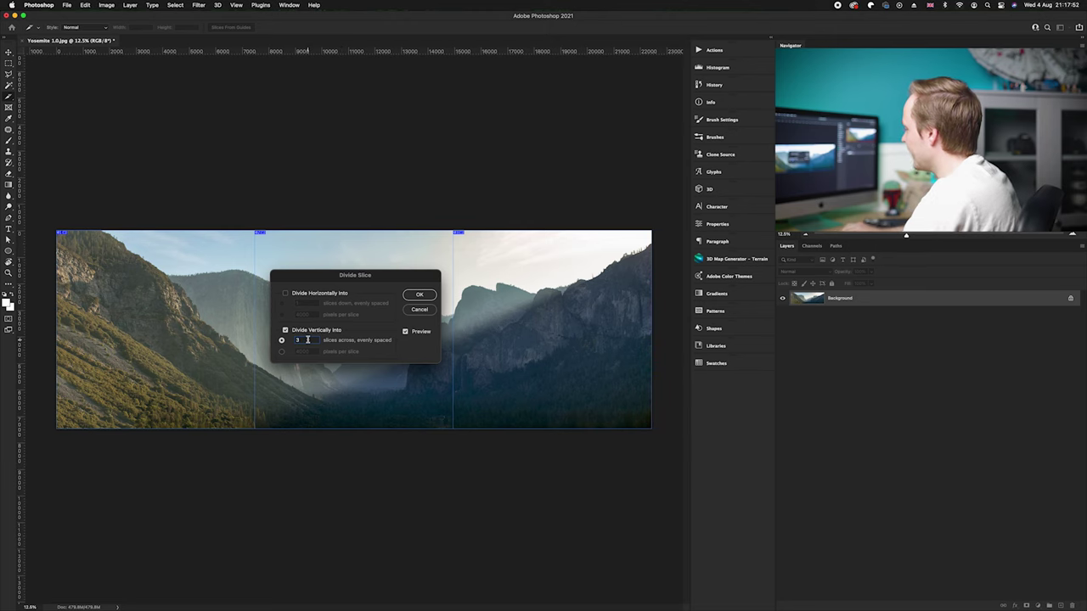
key(Down)
key(Up)
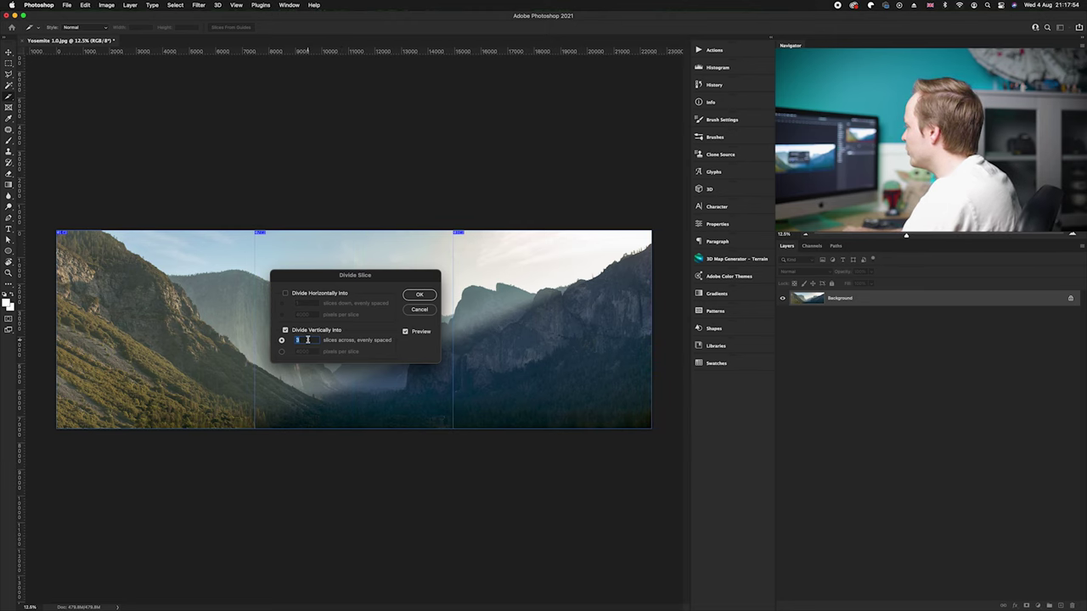
key(Up)
key(Up)
key(Up)
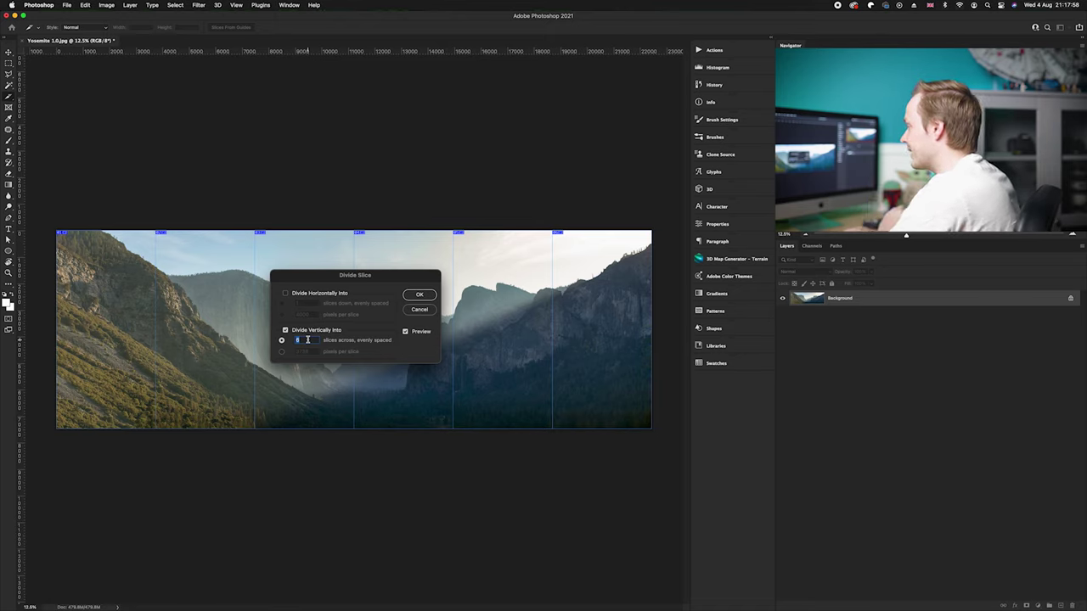
key(Down)
key(Down)
key(Down)
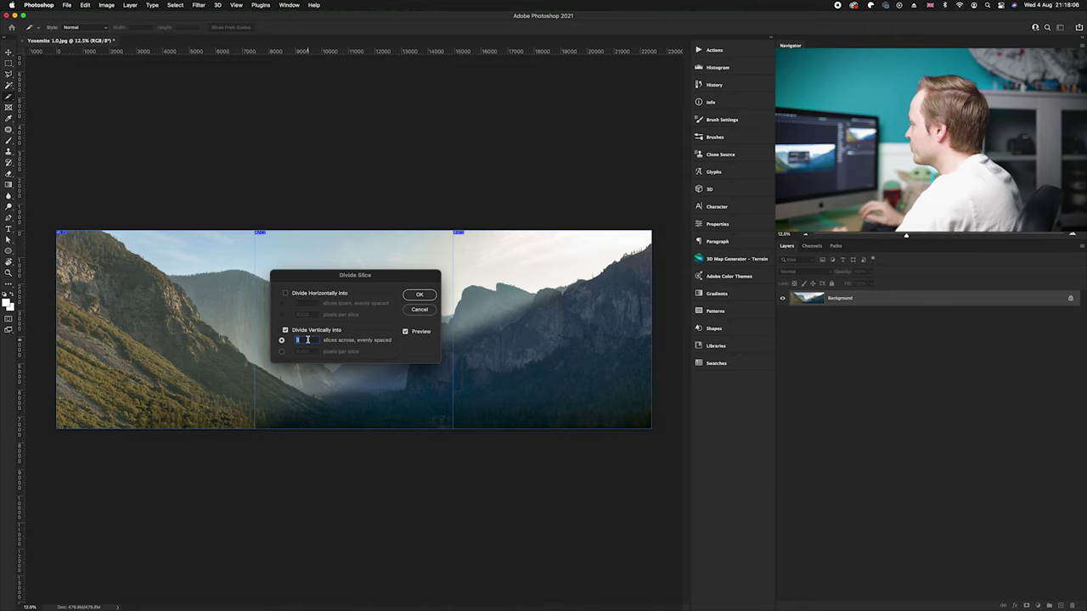
- Apply the divide so the panorama becomes three equal vertical slices
click(424, 296)
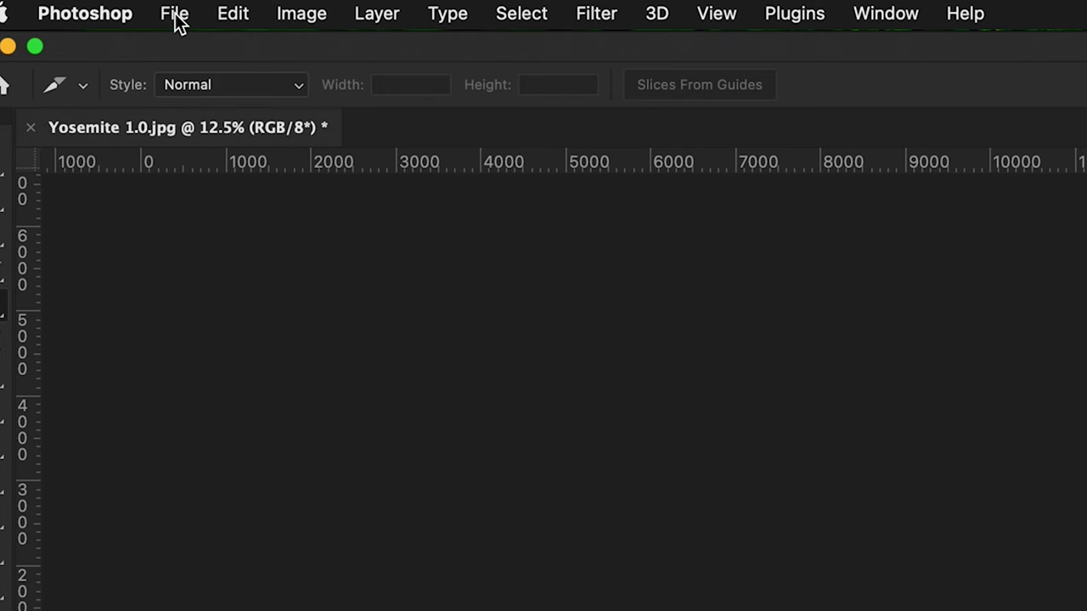
click(67, 7)
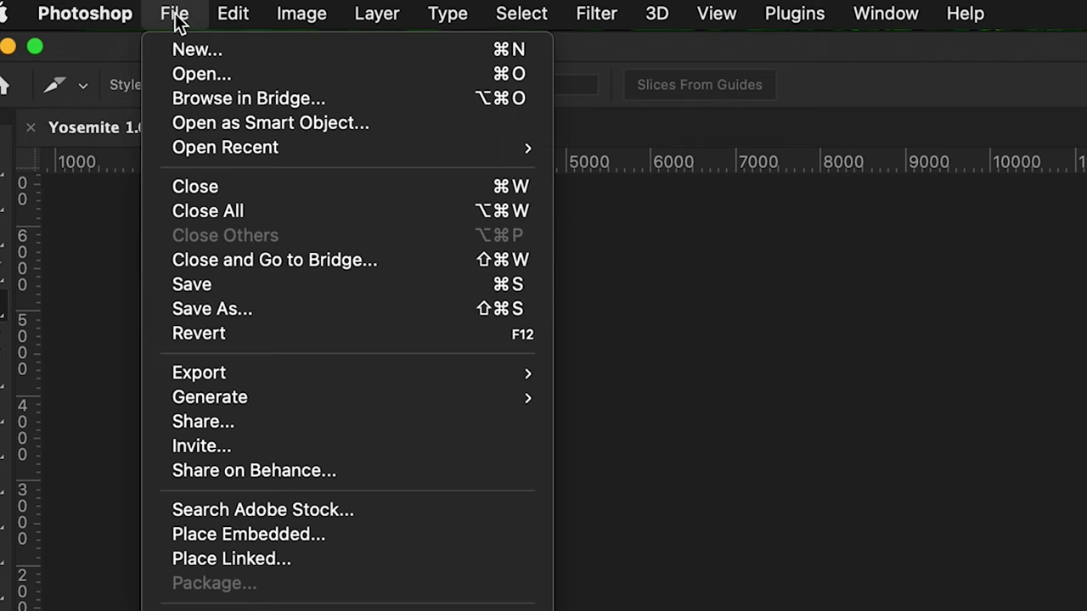
- In Save for Web, set the export to JPEG at Maximum quality (100)
mouse_move(225, 379)
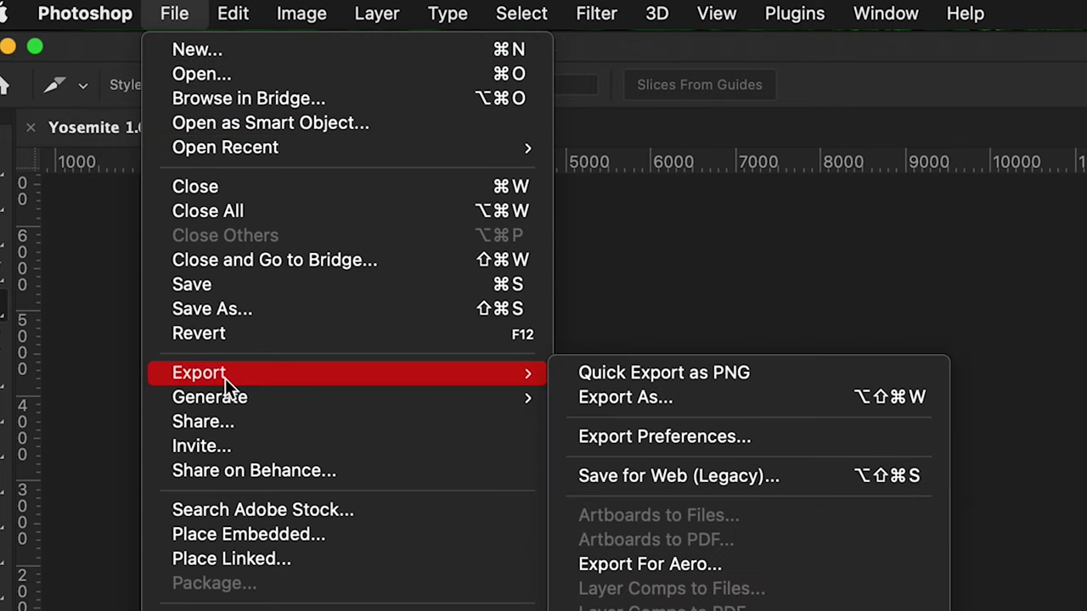
click(661, 480)
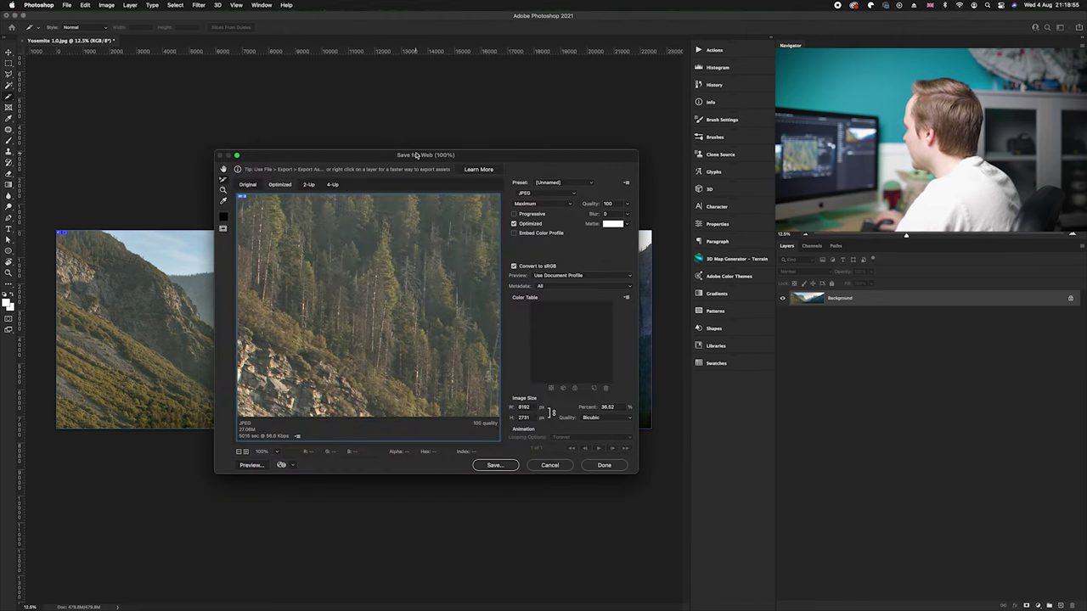
drag(416, 156, 408, 150)
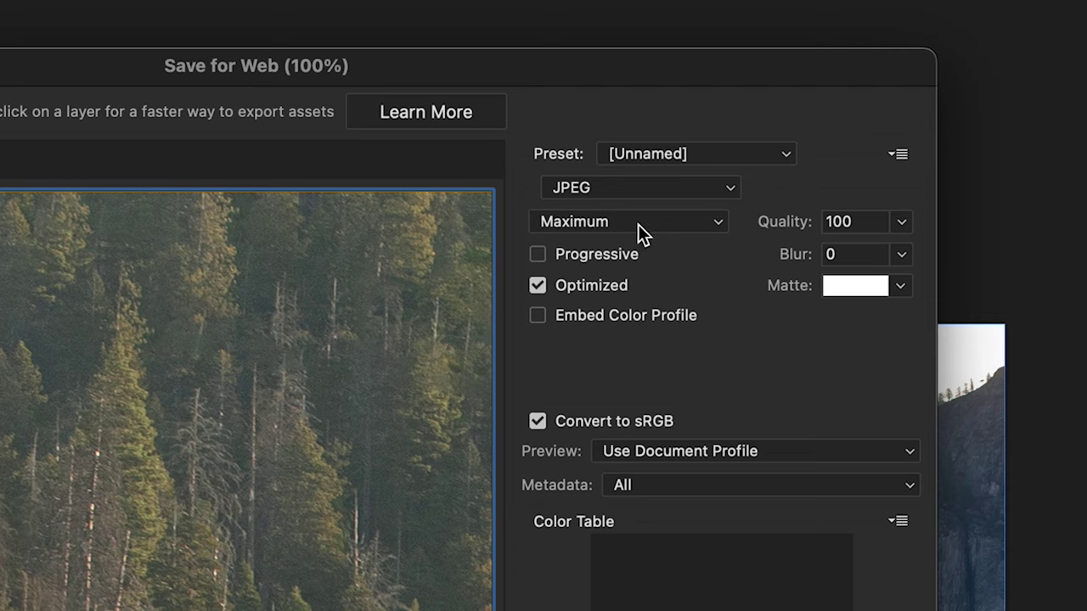
click(632, 191)
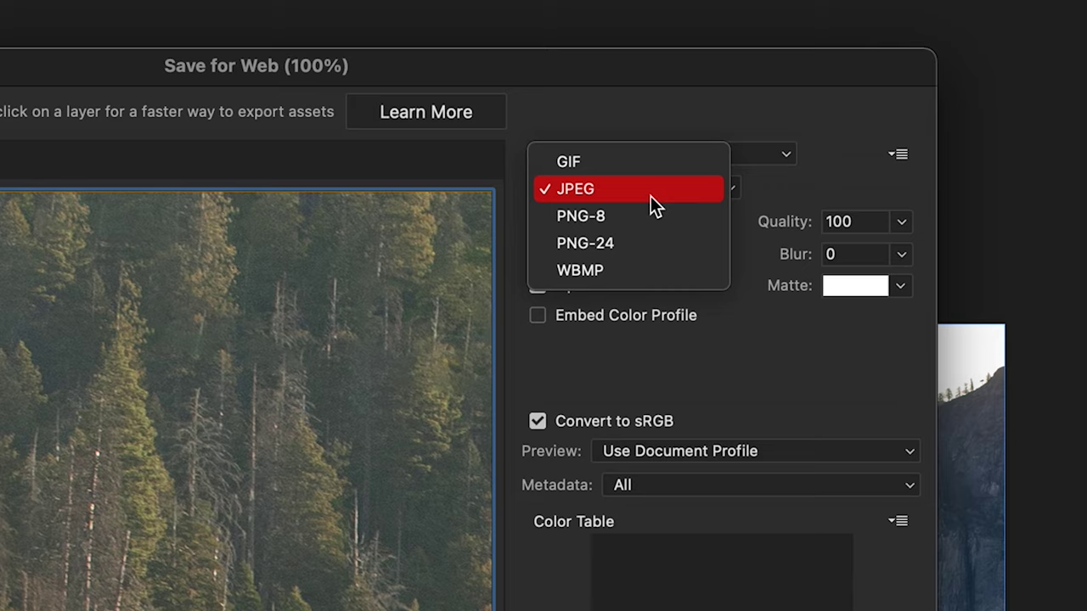
click(651, 196)
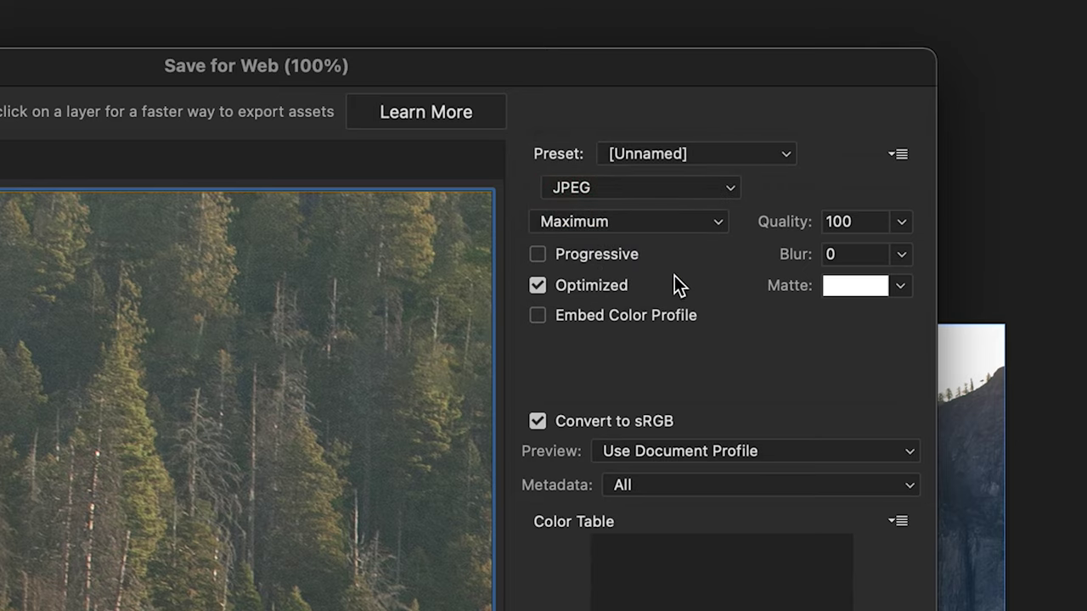
click(656, 228)
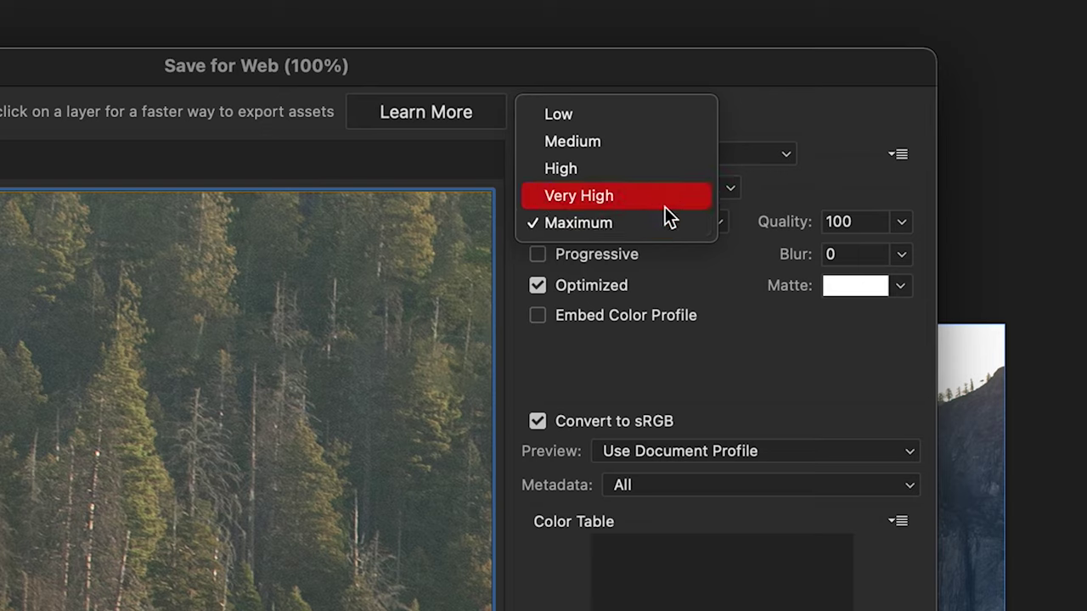
click(582, 227)
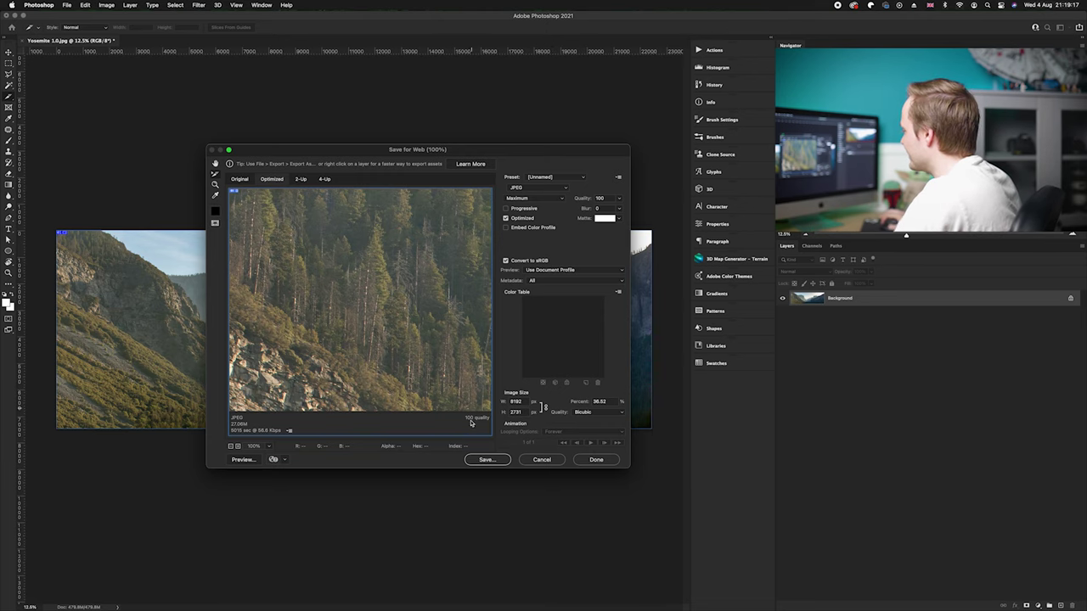
click(482, 461)
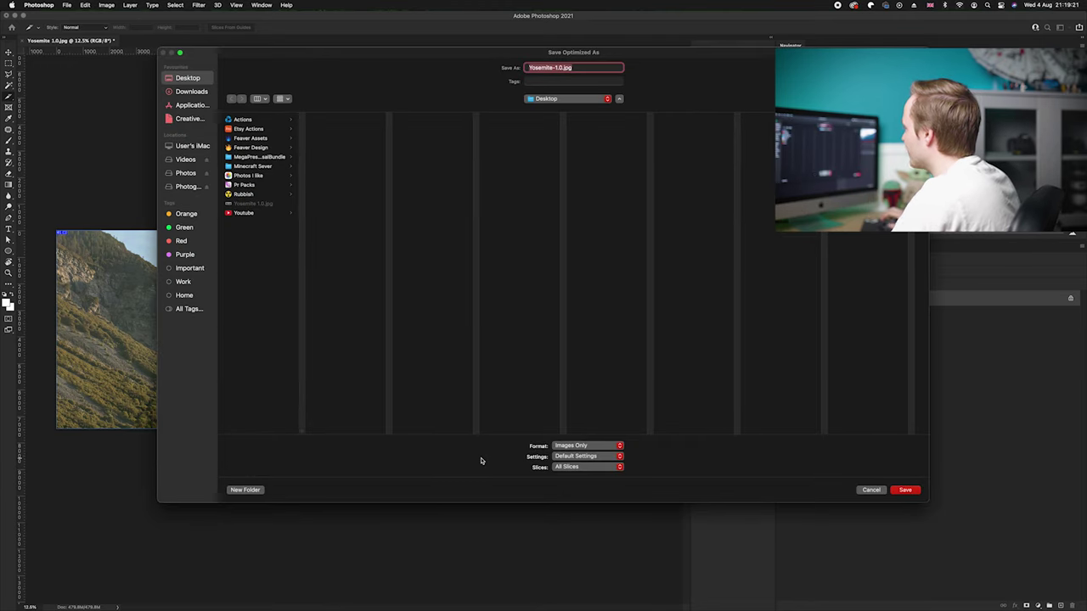
- Save all slices as Images Only to the Desktop as separate JPEGs
drag(648, 56, 536, 93)
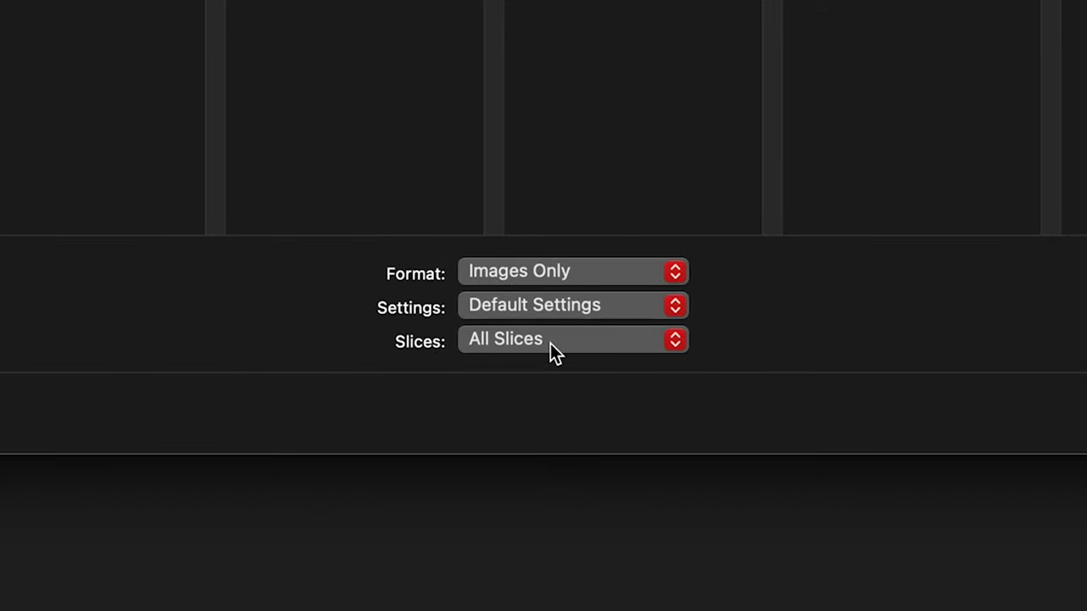
click(506, 342)
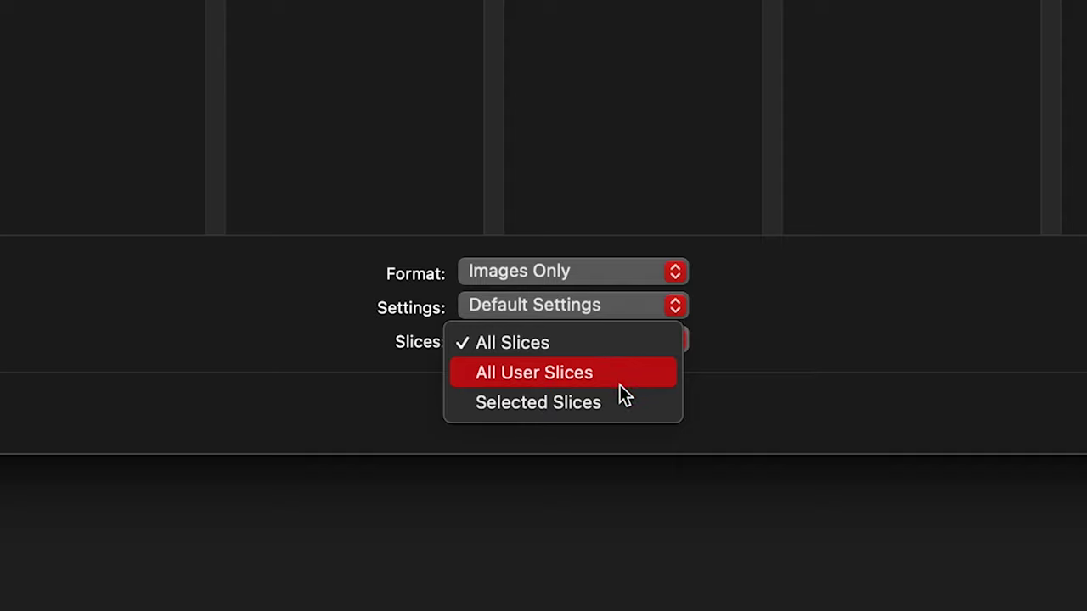
click(645, 336)
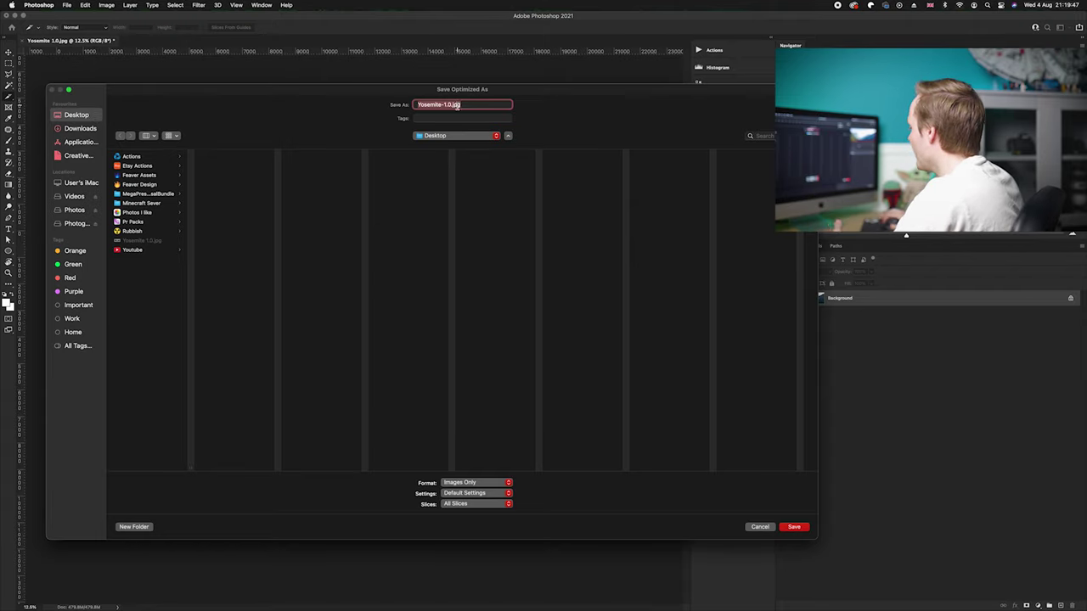
click(794, 528)
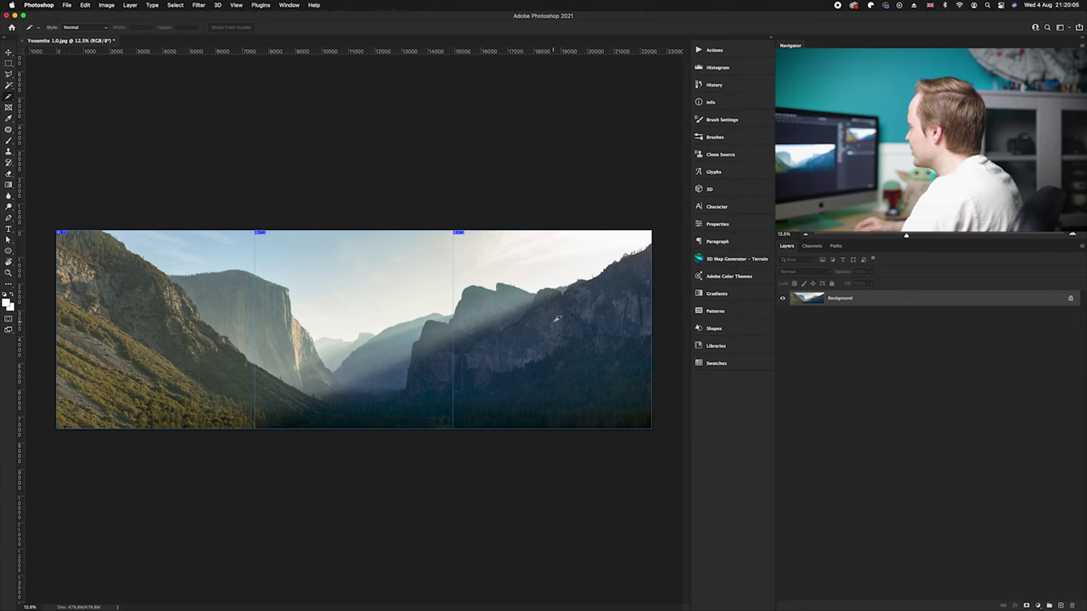
key(v)
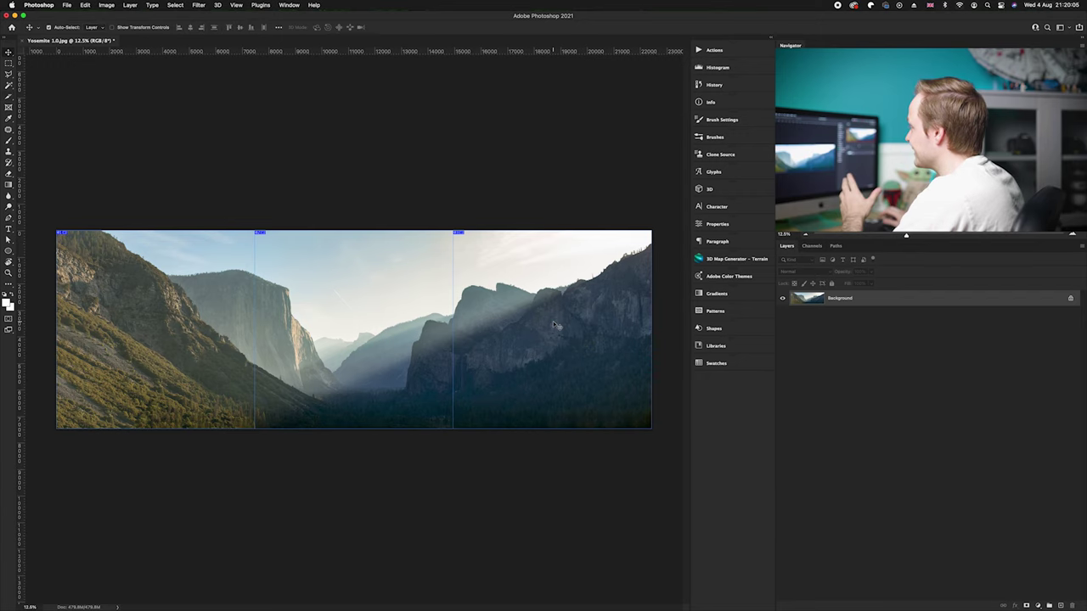
- Open the Desktop's images folder in Finder and enlarge its window to list the slices
click(14, 16)
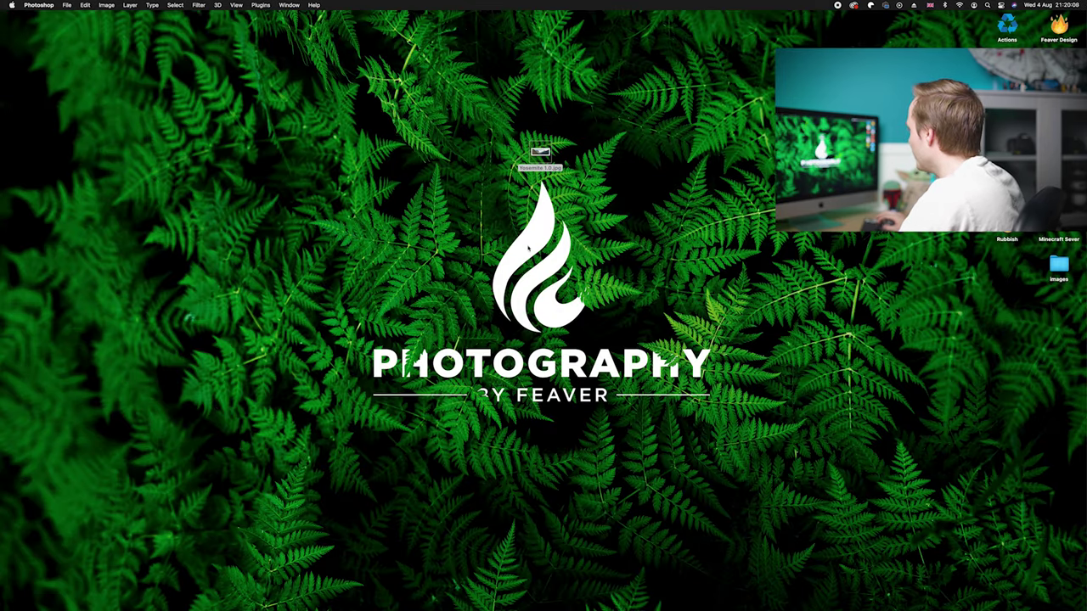
drag(1054, 259, 544, 121)
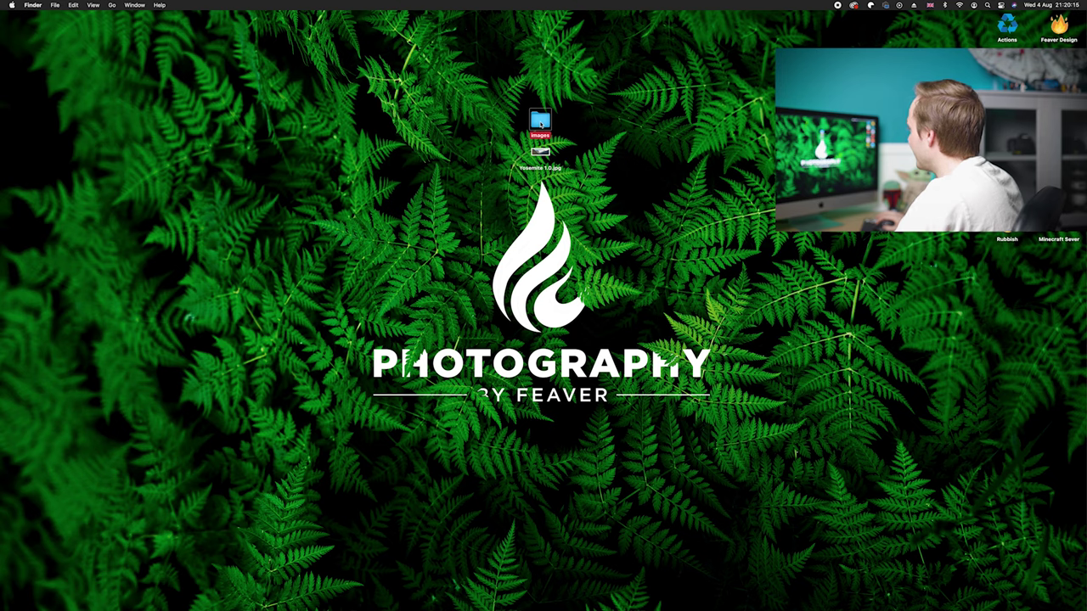
double_click(540, 121)
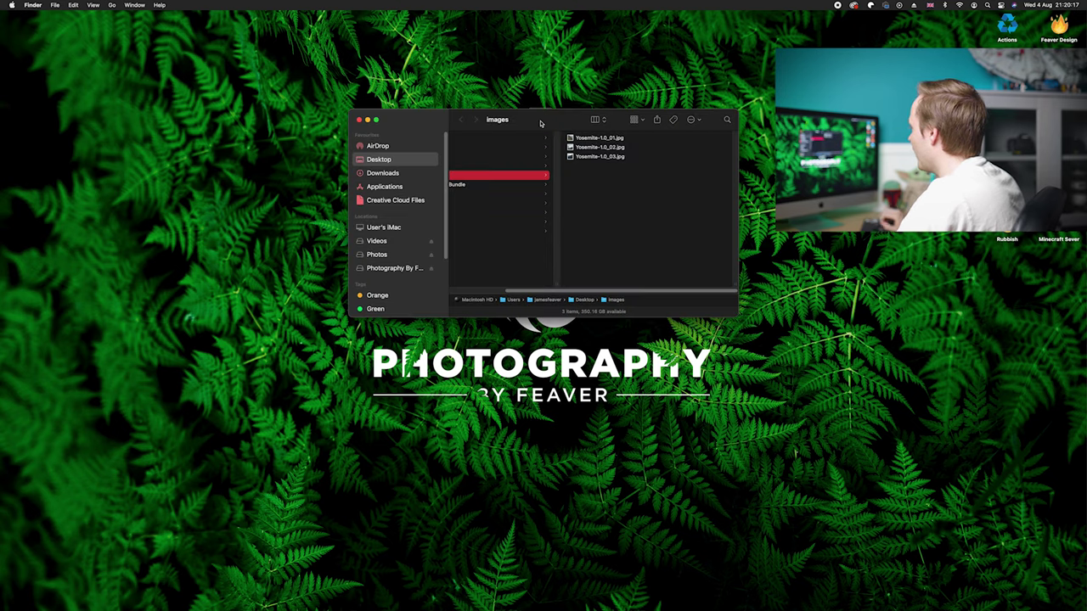
drag(540, 124, 415, 116)
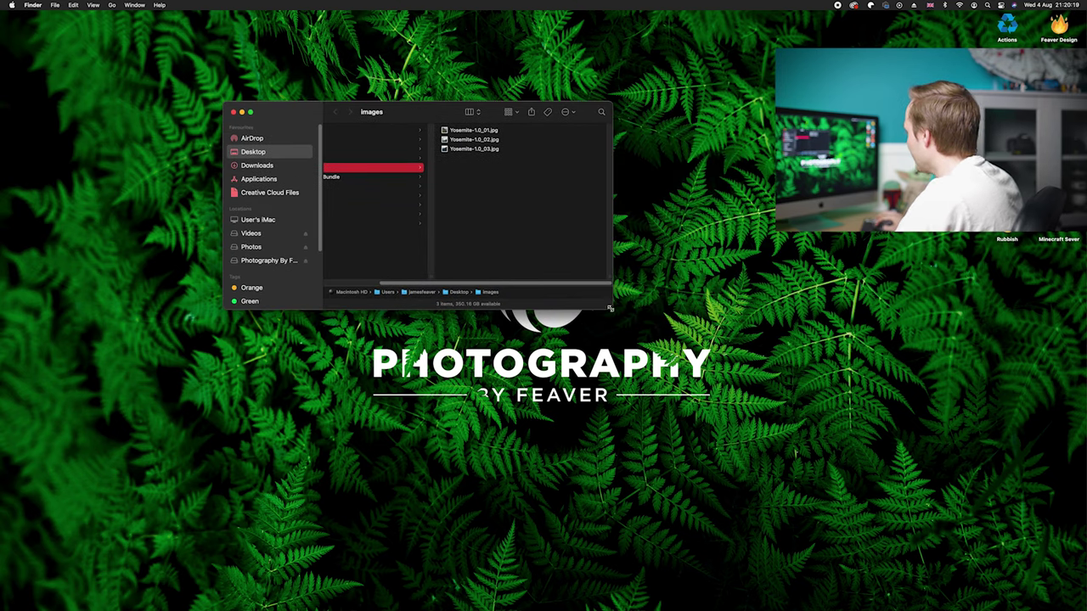
drag(610, 309, 728, 390)
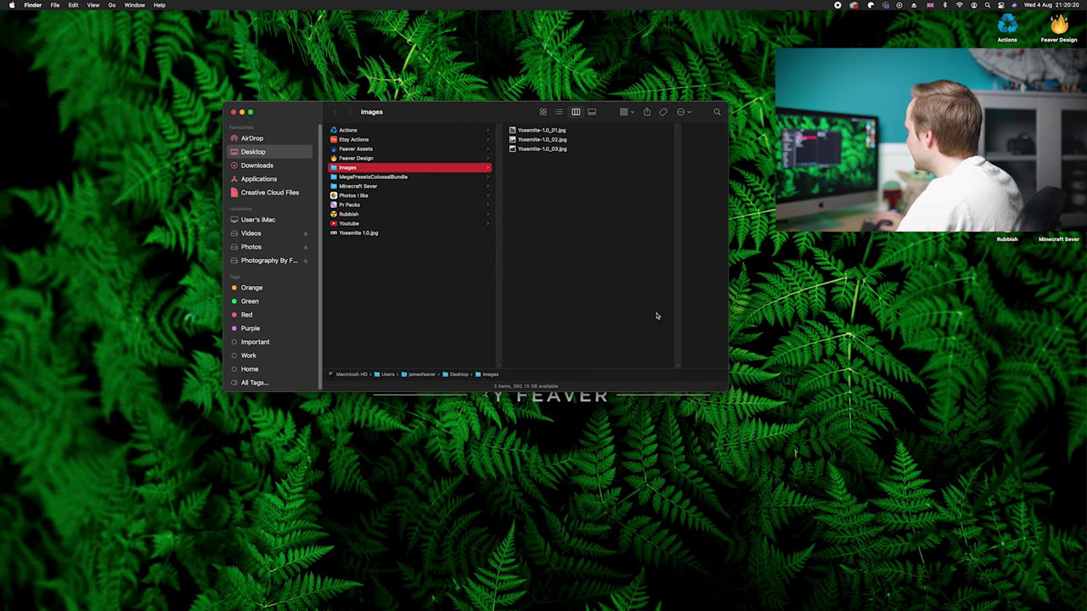
- Quick Look Yosemite-1.0_01.jpg, then page through _02.jpg and _03.jpg
click(545, 131)
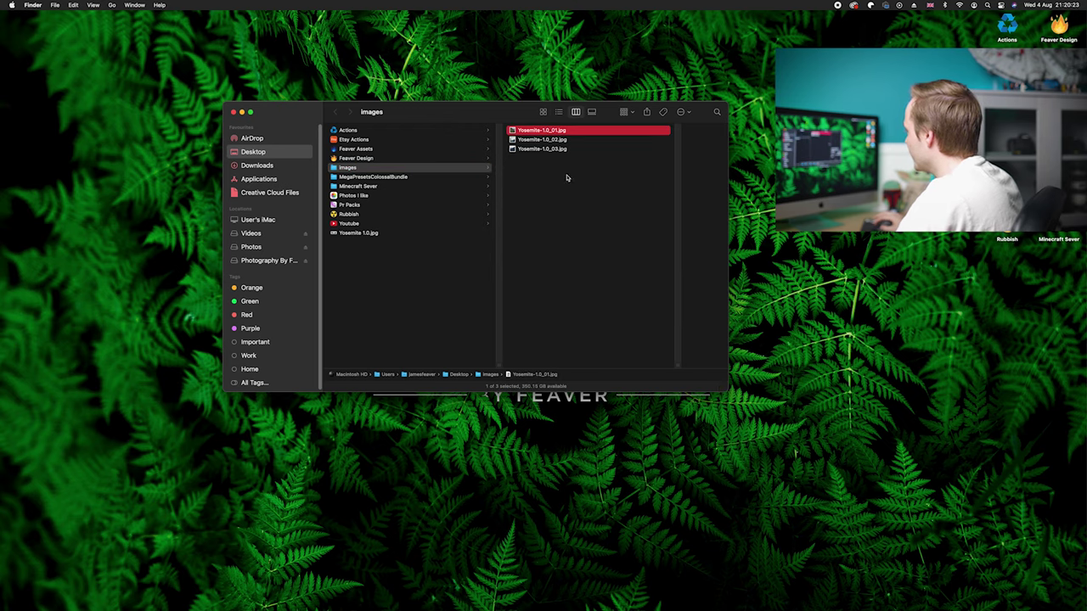
key(space)
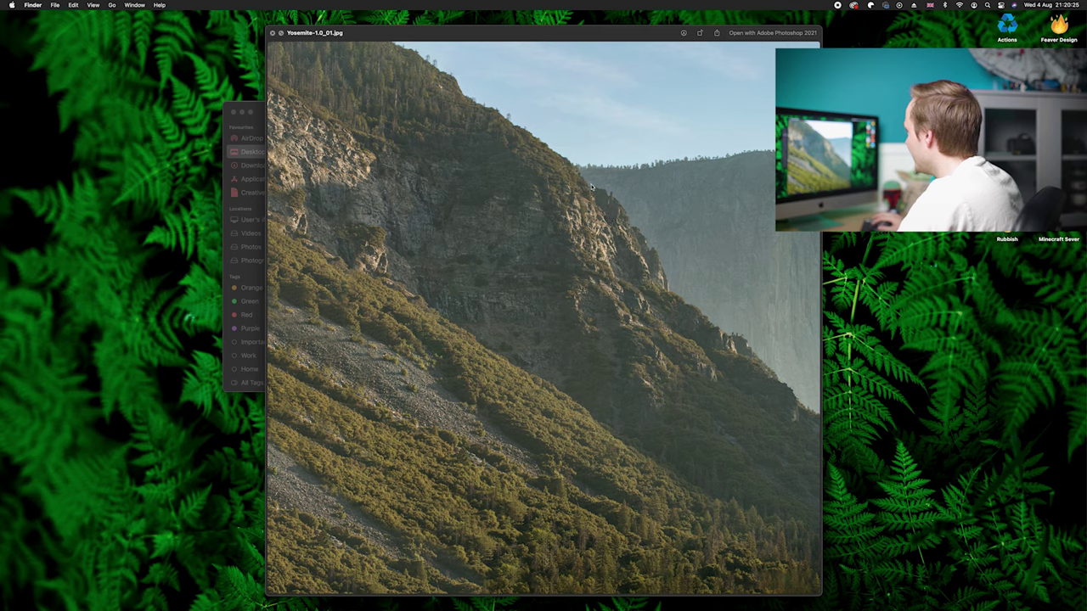
drag(523, 34, 439, 34)
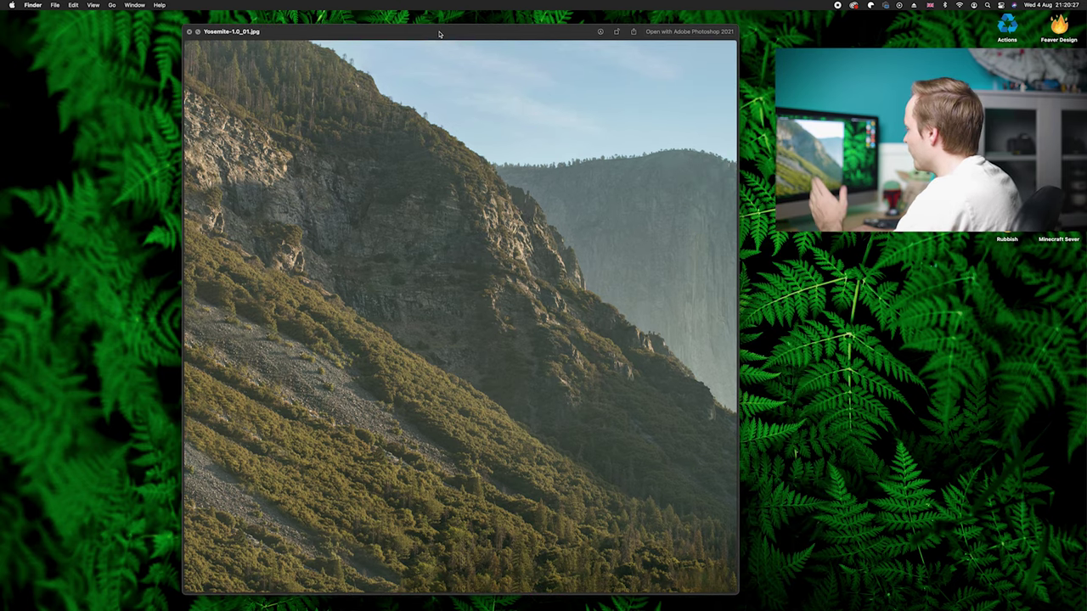
key(Down)
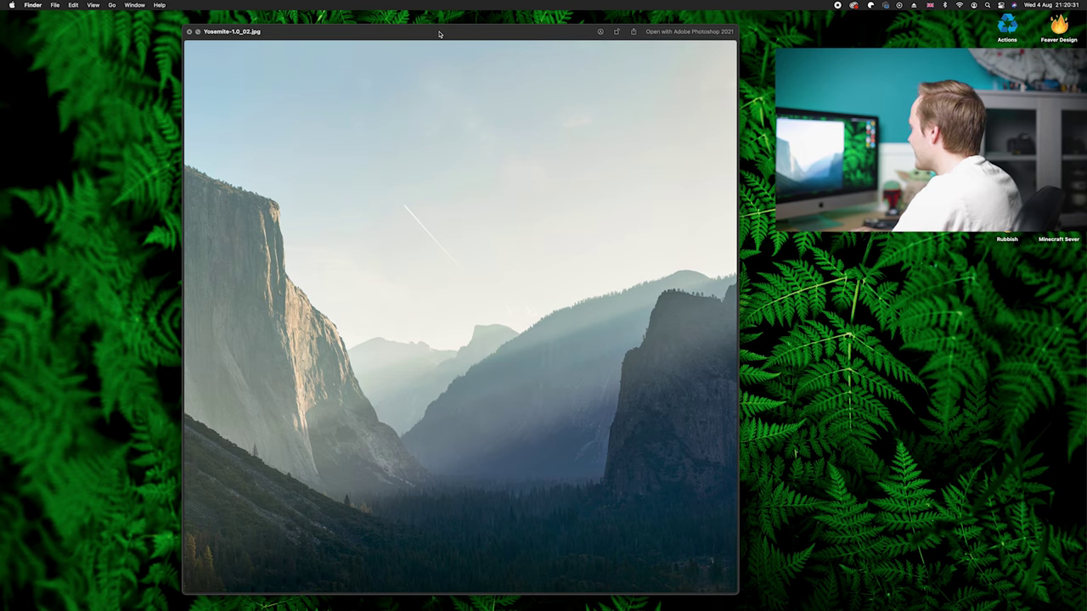
key(Down)
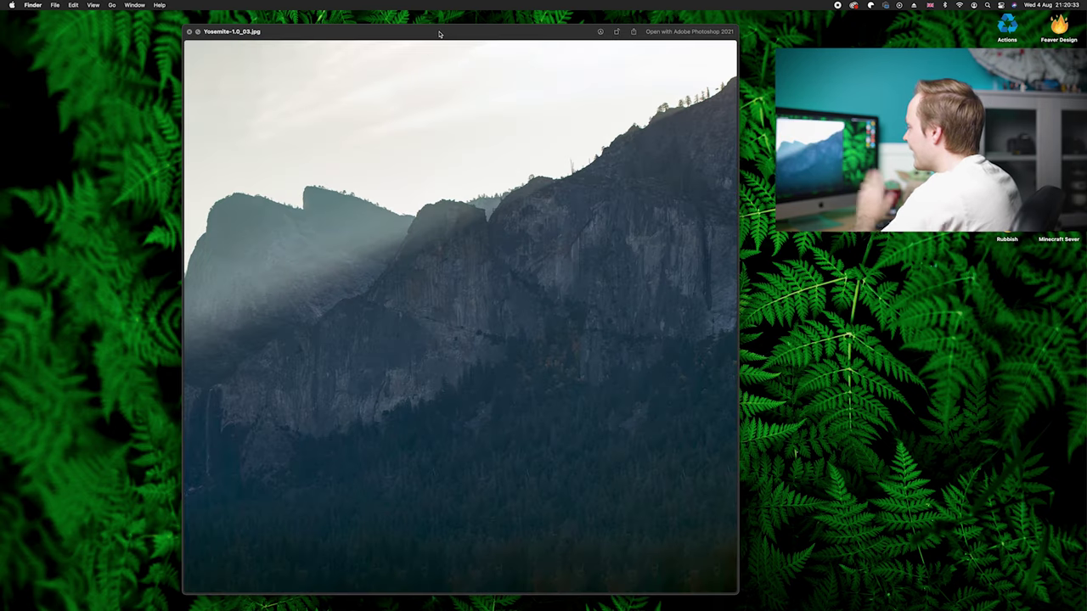